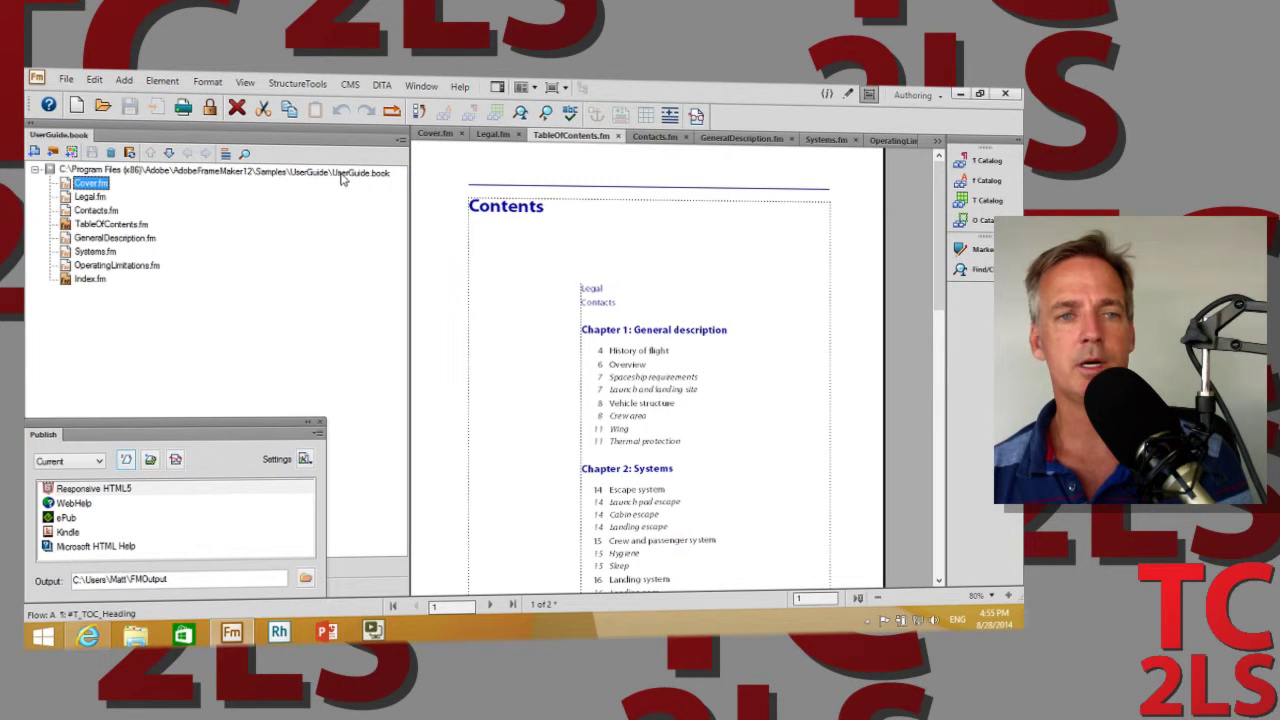
Open the publish settings of the Responsive HTML5 output for UserGuide.book for editing.
click(349, 173)
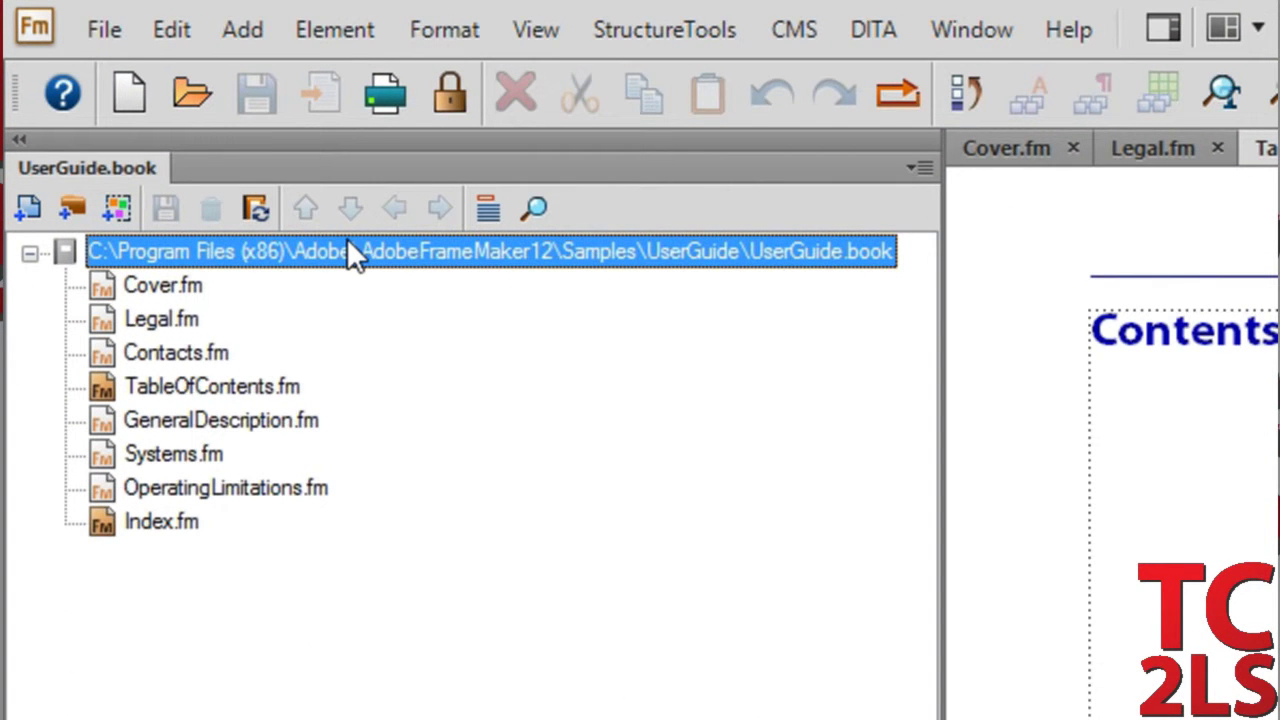
click(100, 27)
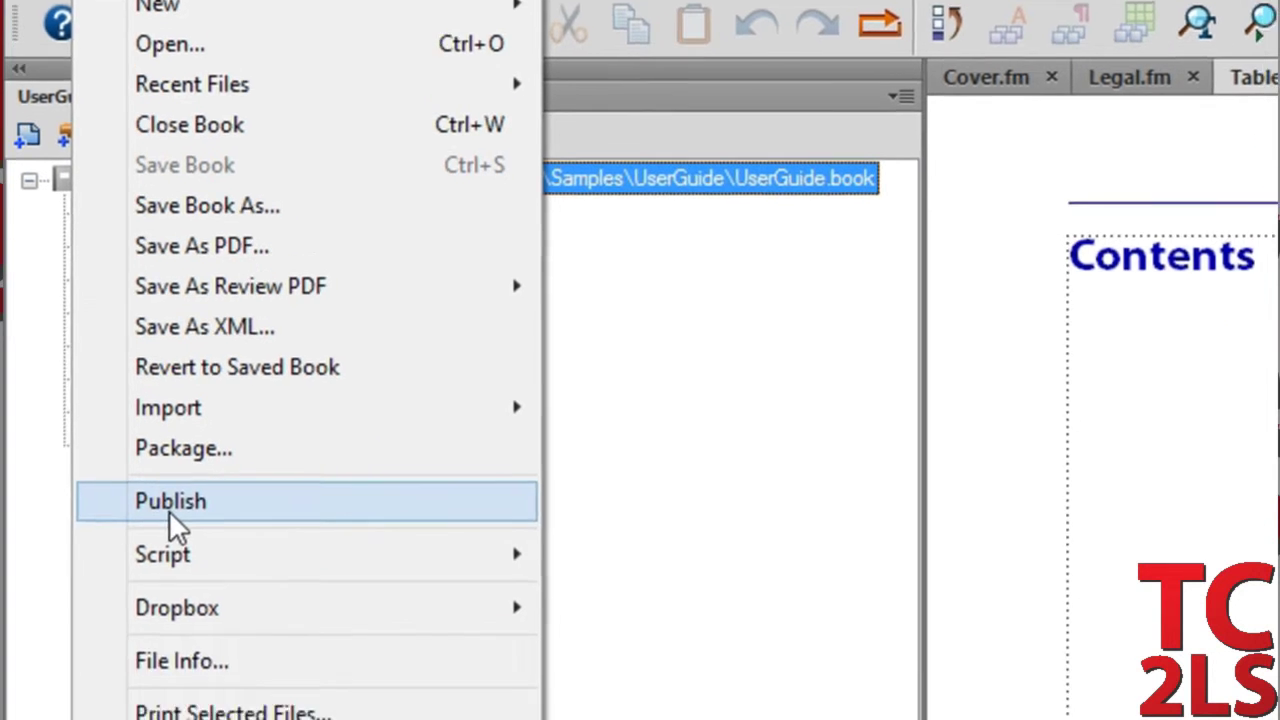
click(172, 585)
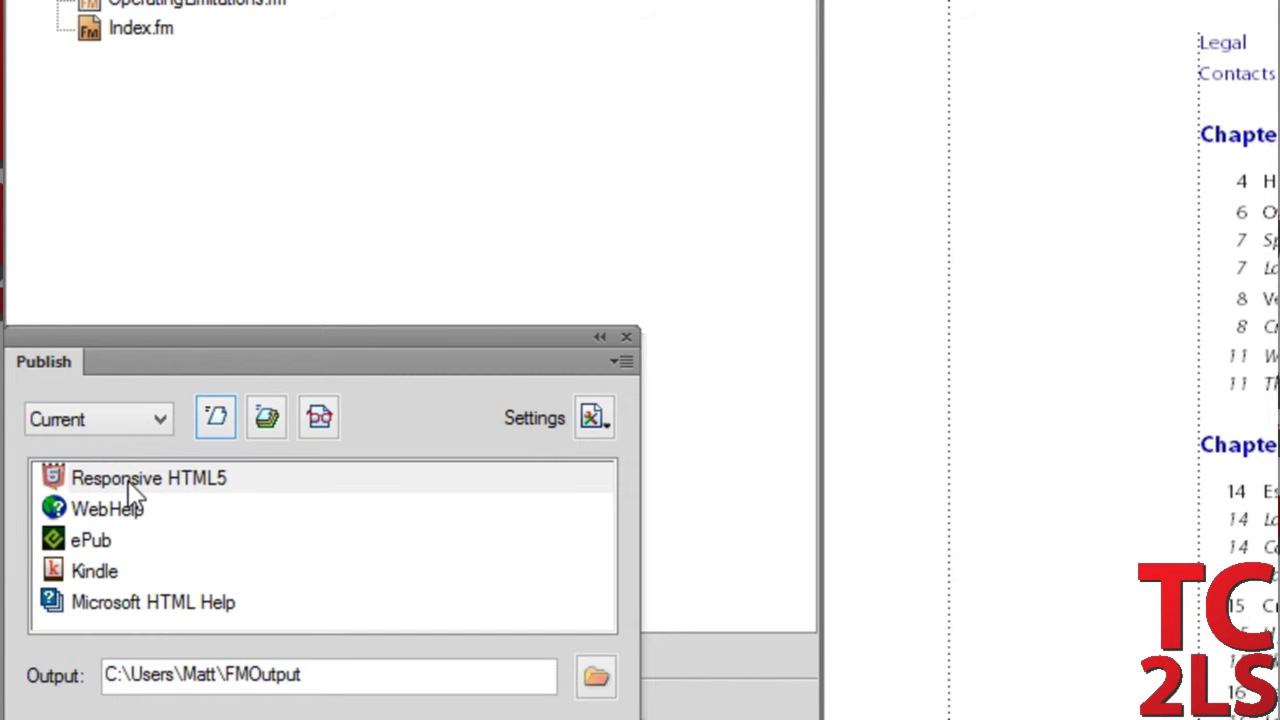
click(135, 485)
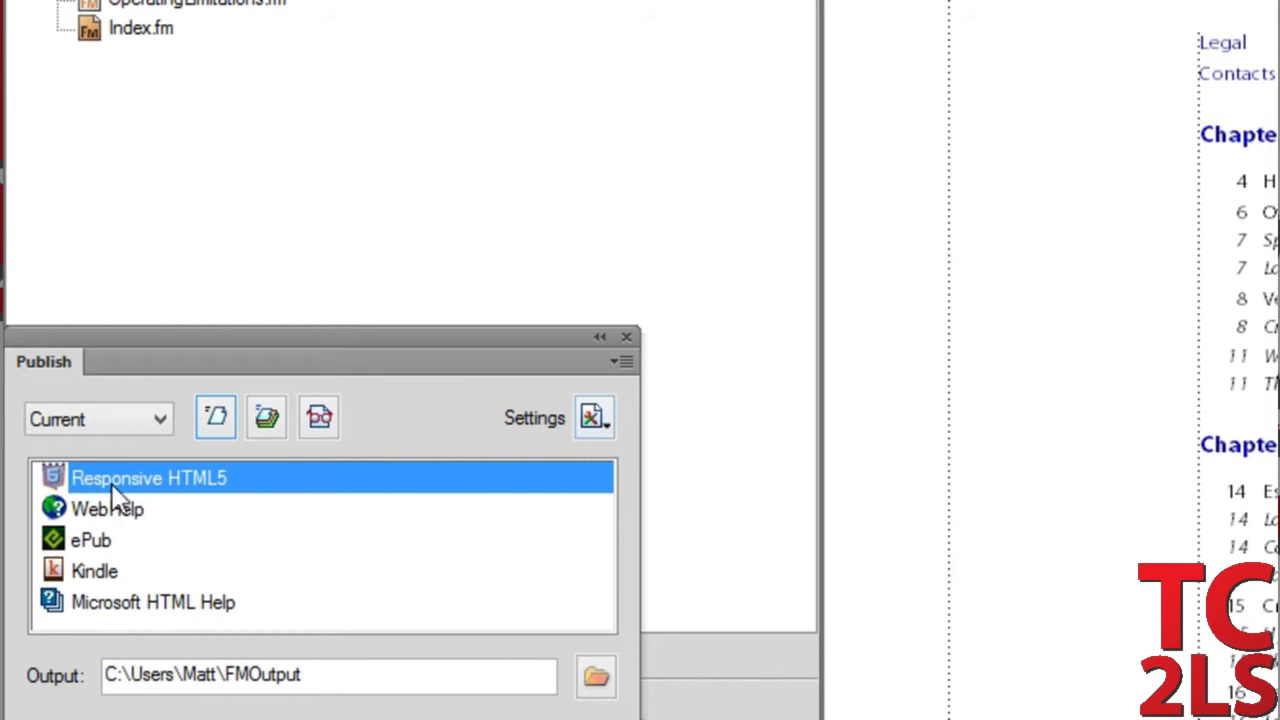
click(592, 420)
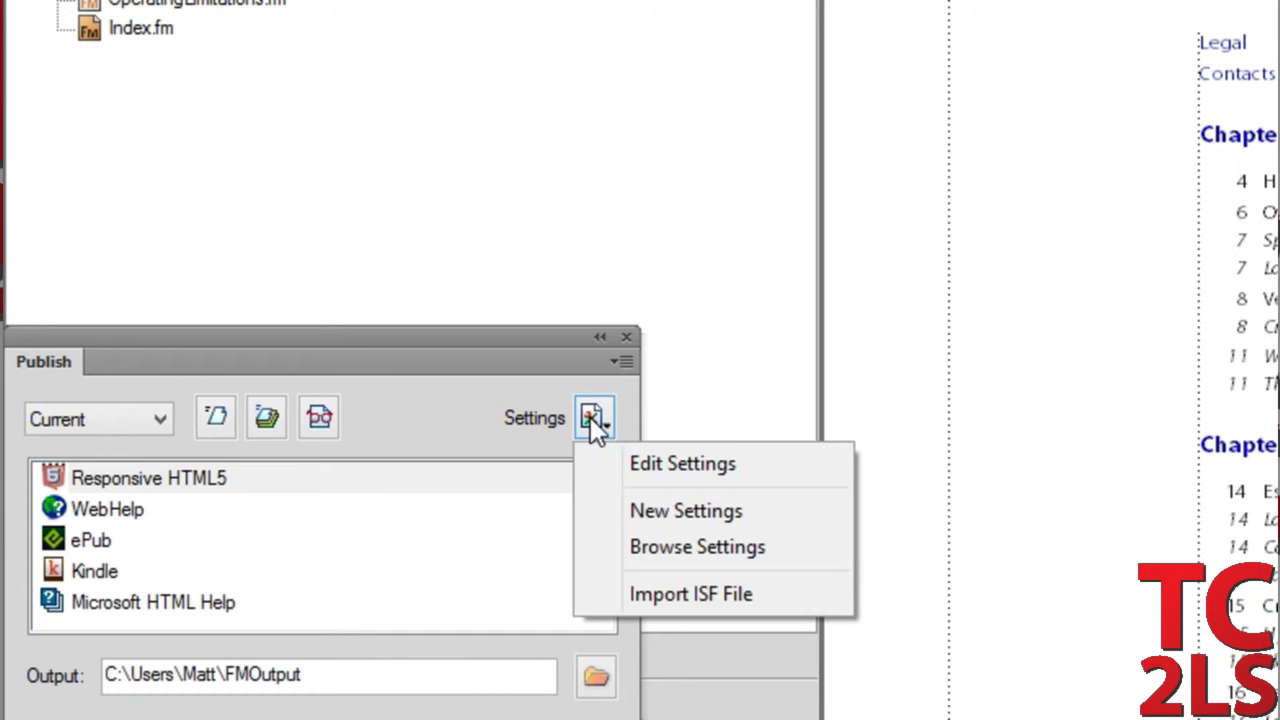
click(675, 465)
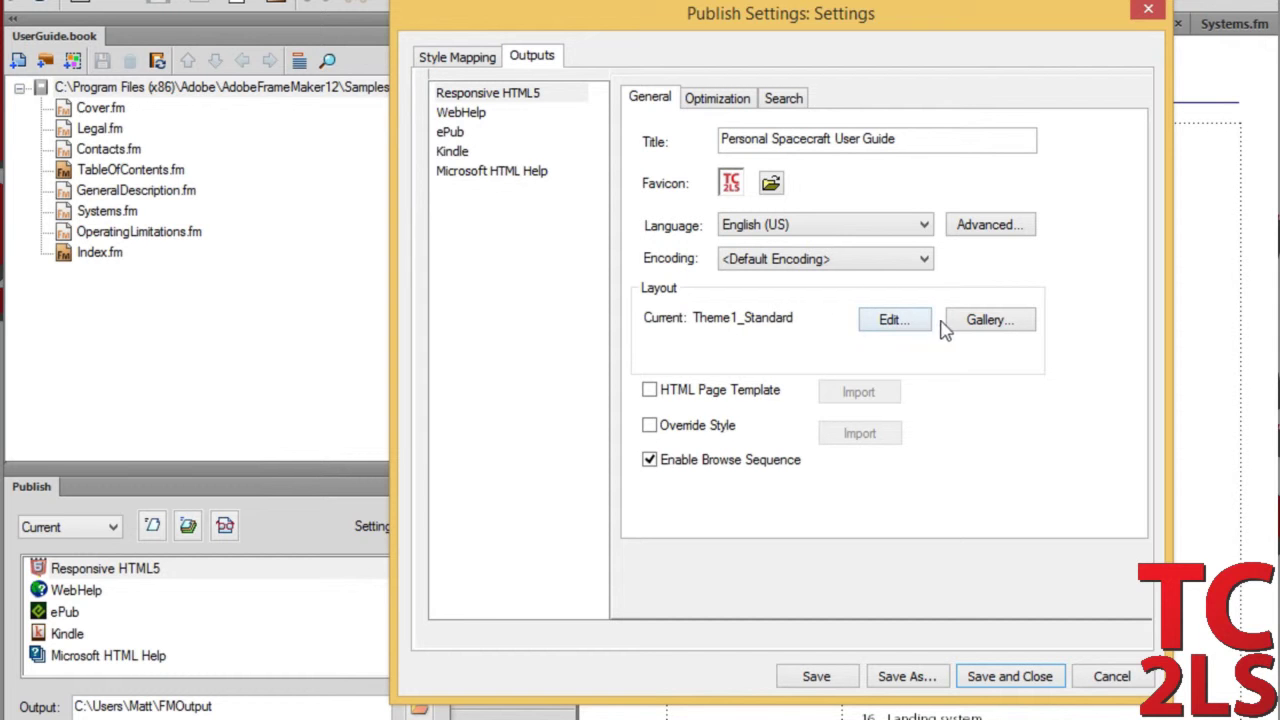
Examine the Theme1_Standard layout's header background and logo properties, and look through the Function bar, Global, Sidebar and Search components.
click(897, 331)
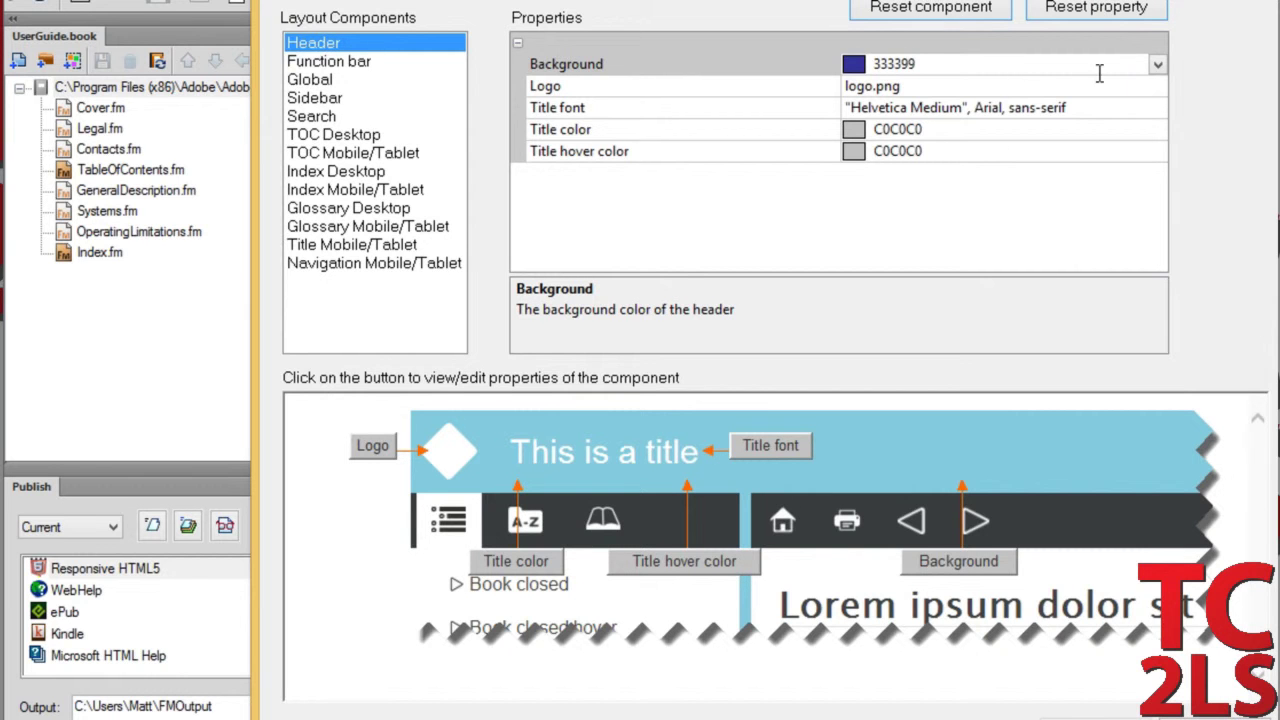
click(1158, 66)
click(1158, 66)
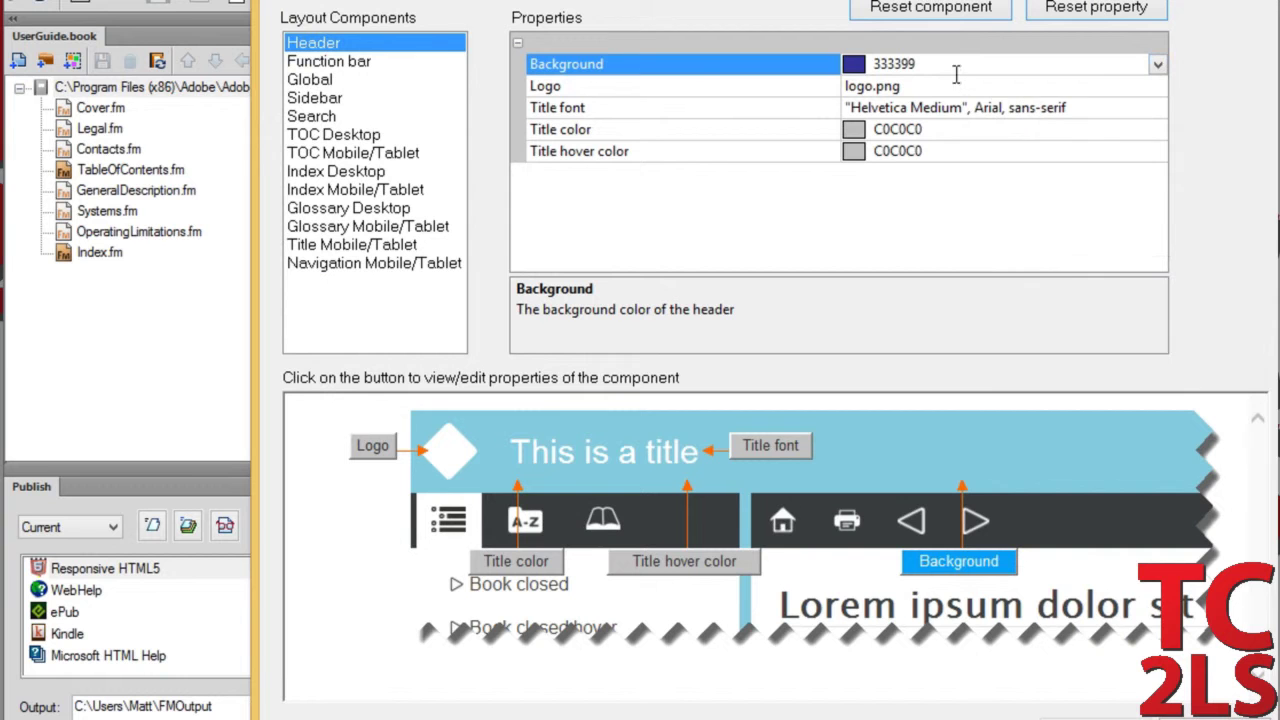
click(877, 89)
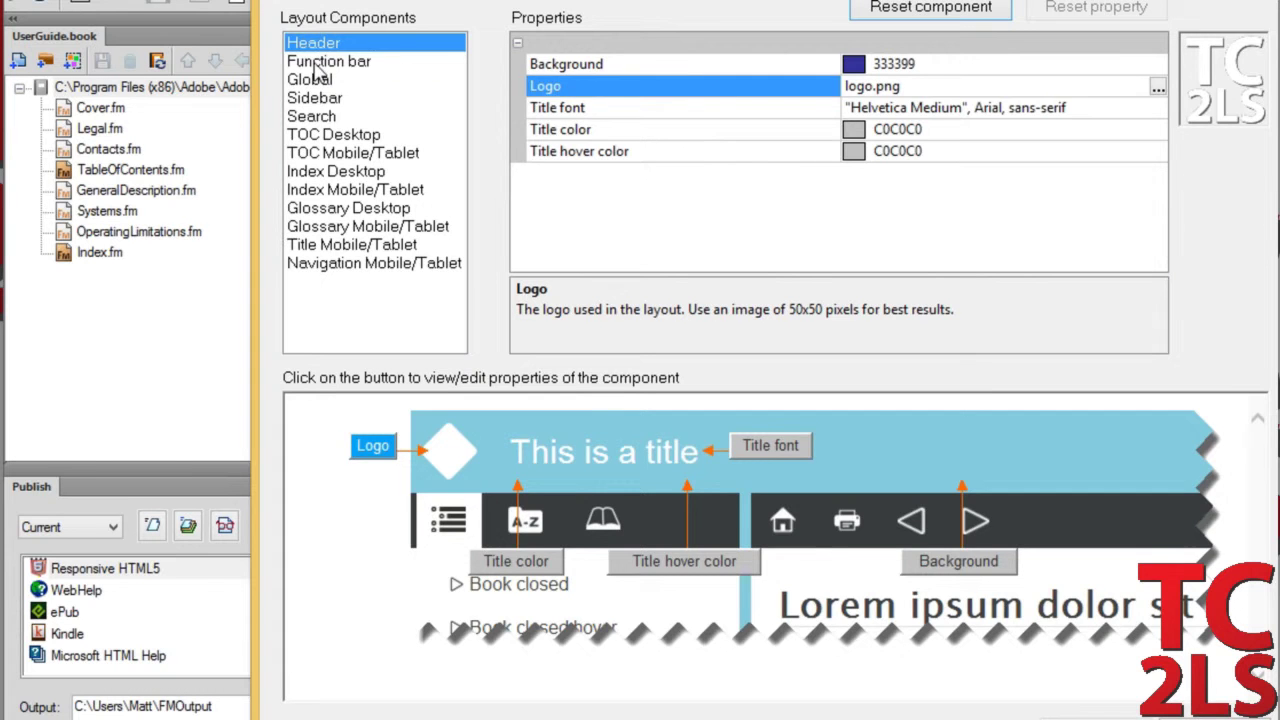
click(315, 64)
click(317, 81)
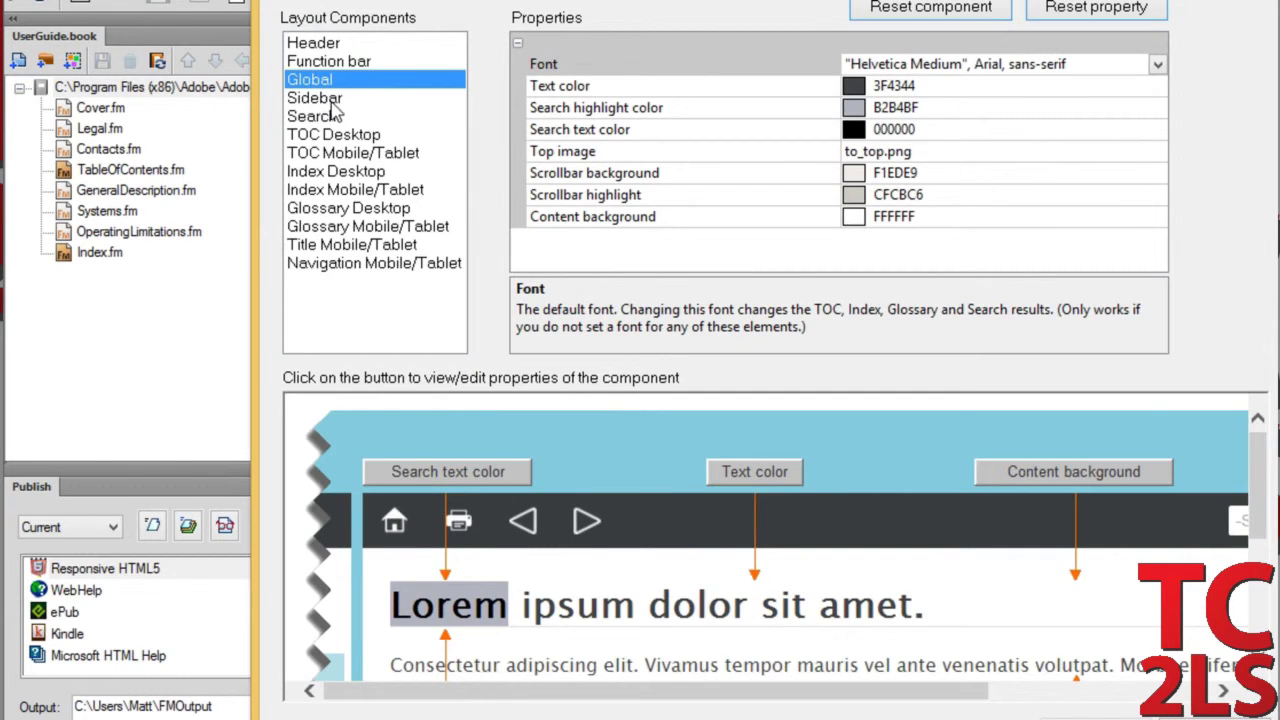
click(333, 105)
click(333, 119)
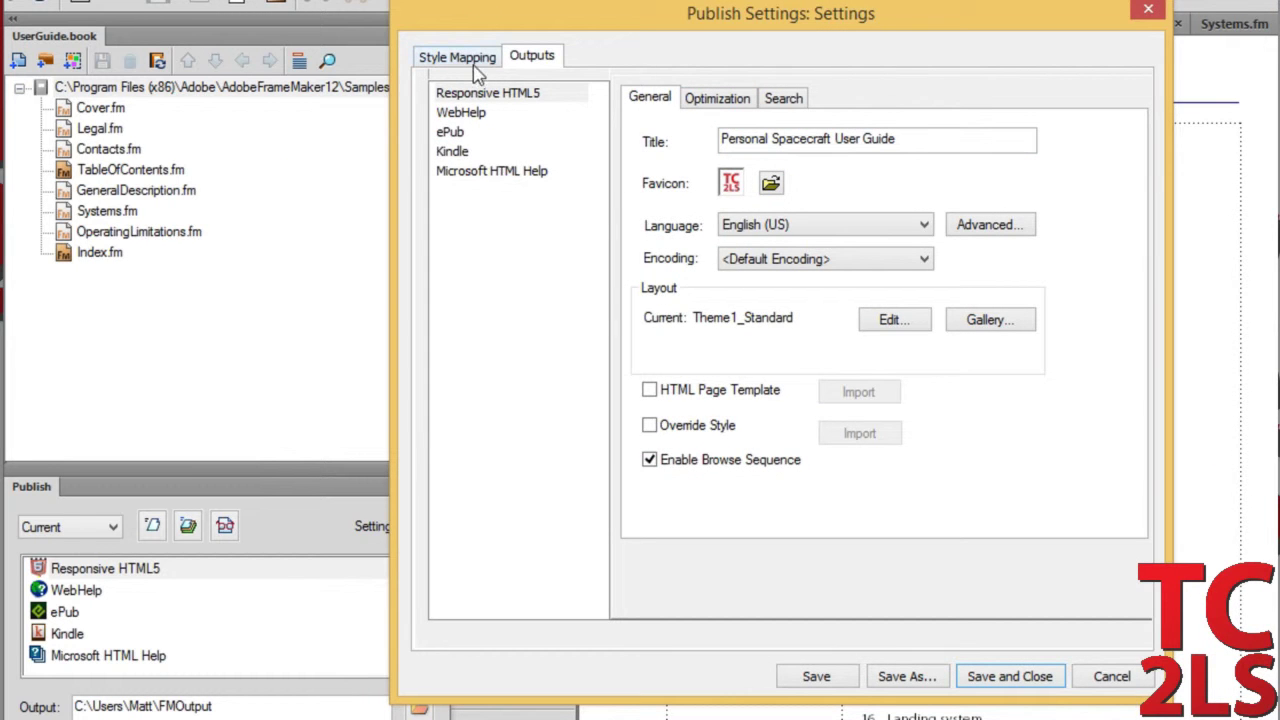
Examine the style mapping of the BB_BodyBegin and BC_BodyContent paragraph styles in the publish settings.
click(457, 58)
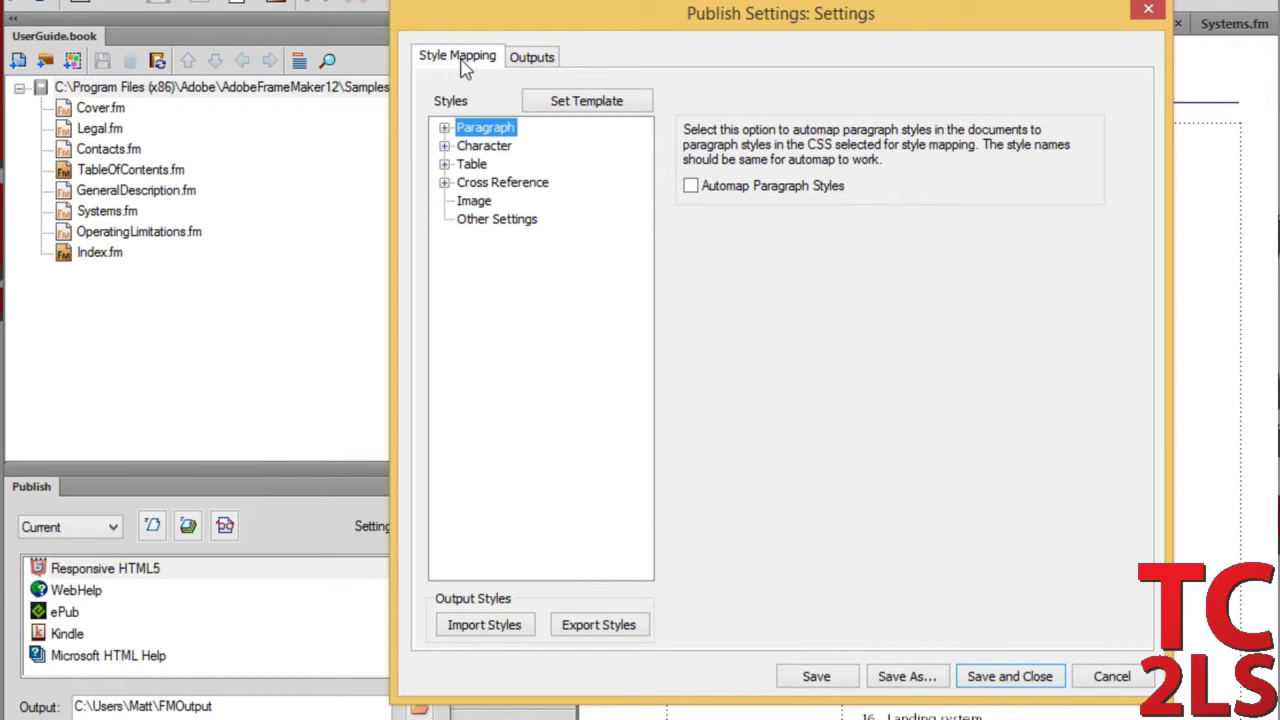
click(445, 130)
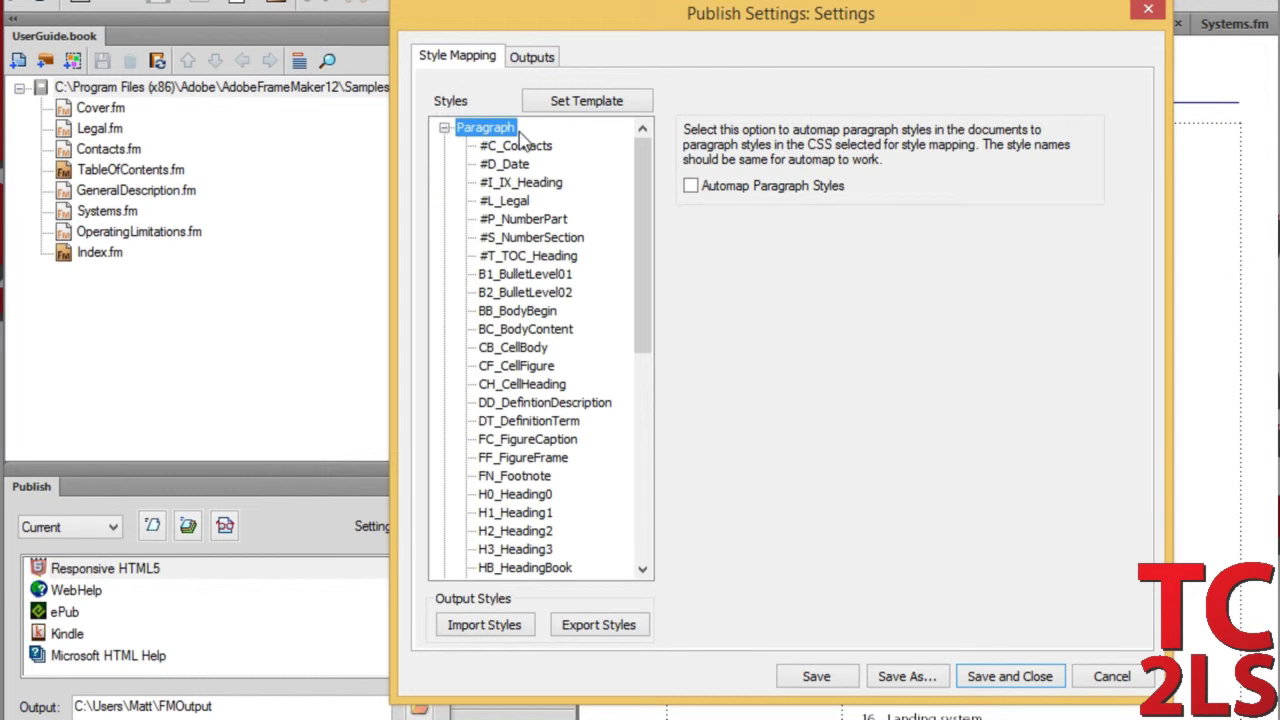
click(513, 314)
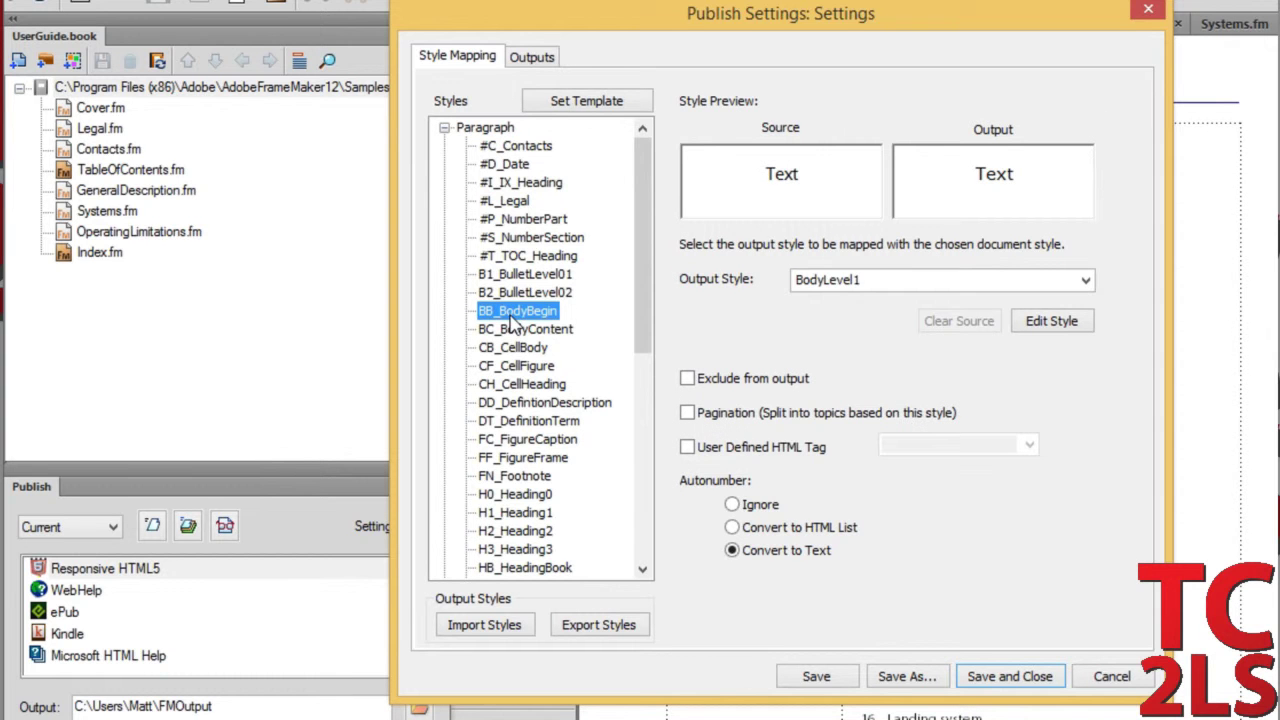
click(520, 331)
scroll(520, 333, down, 1)
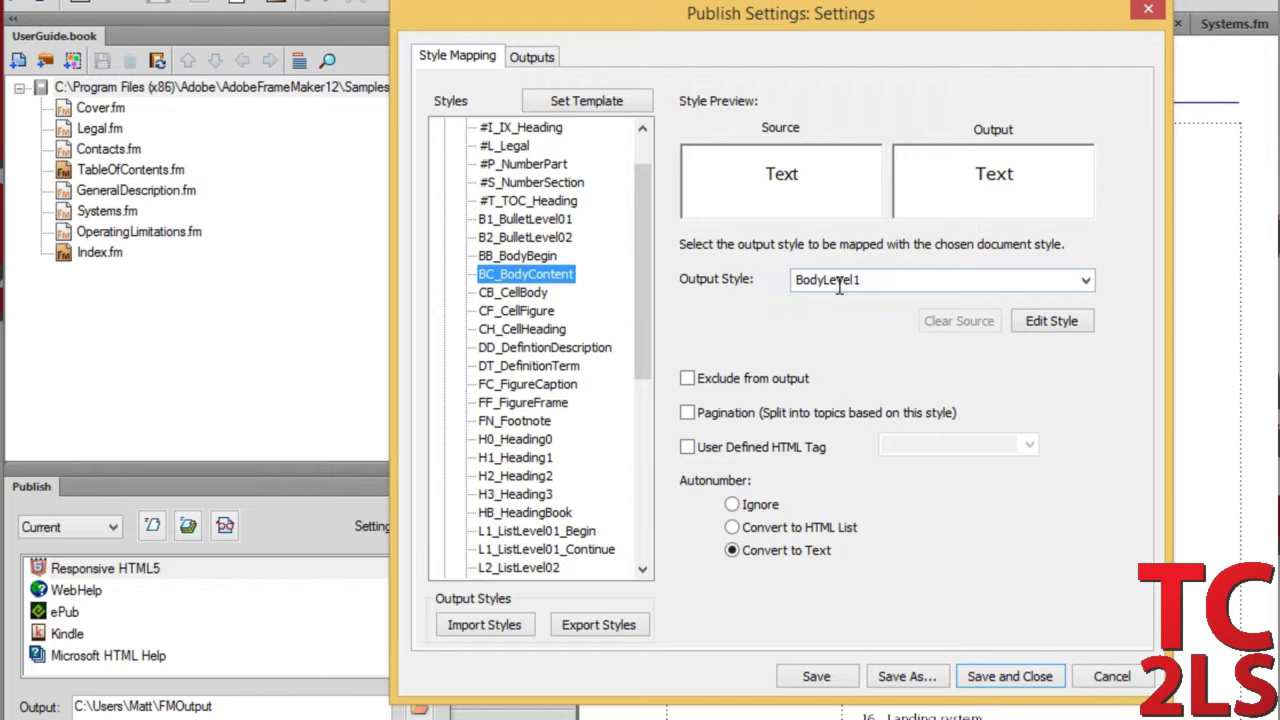
scroll(510, 303, down, 1)
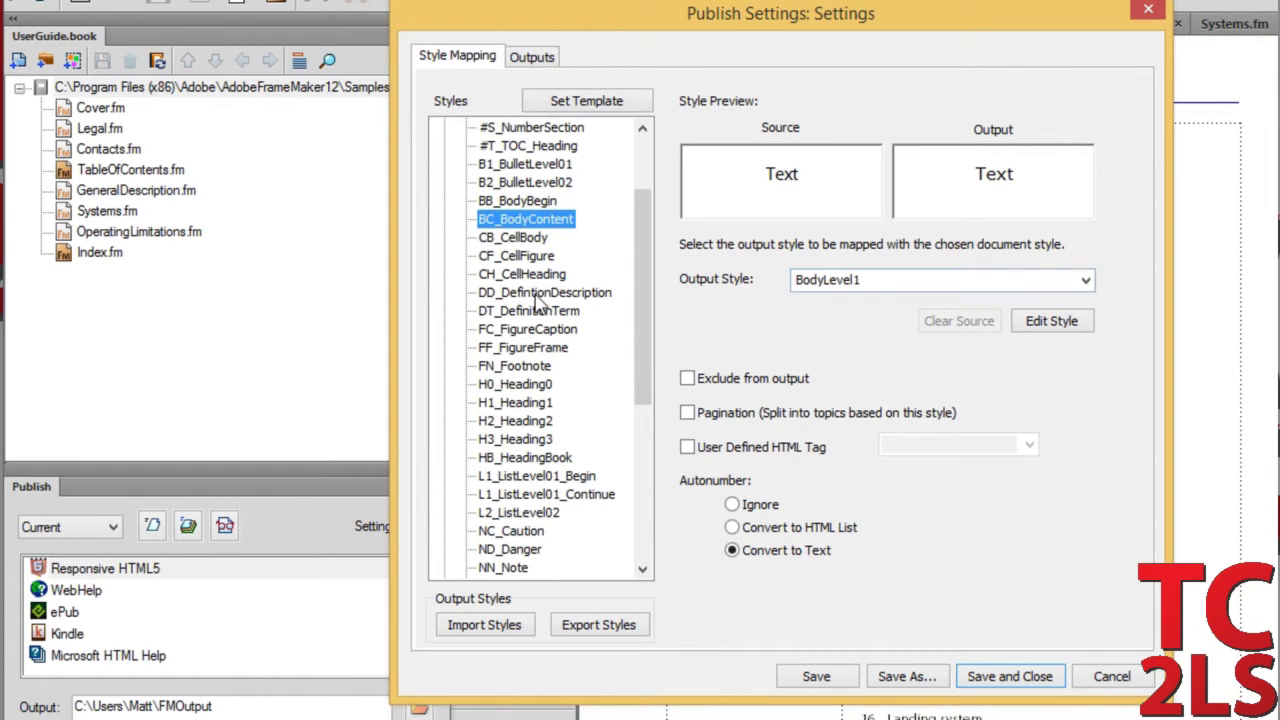
Map the CB_CellBody paragraph style to the Extract output style, then save and close the publish settings.
click(529, 240)
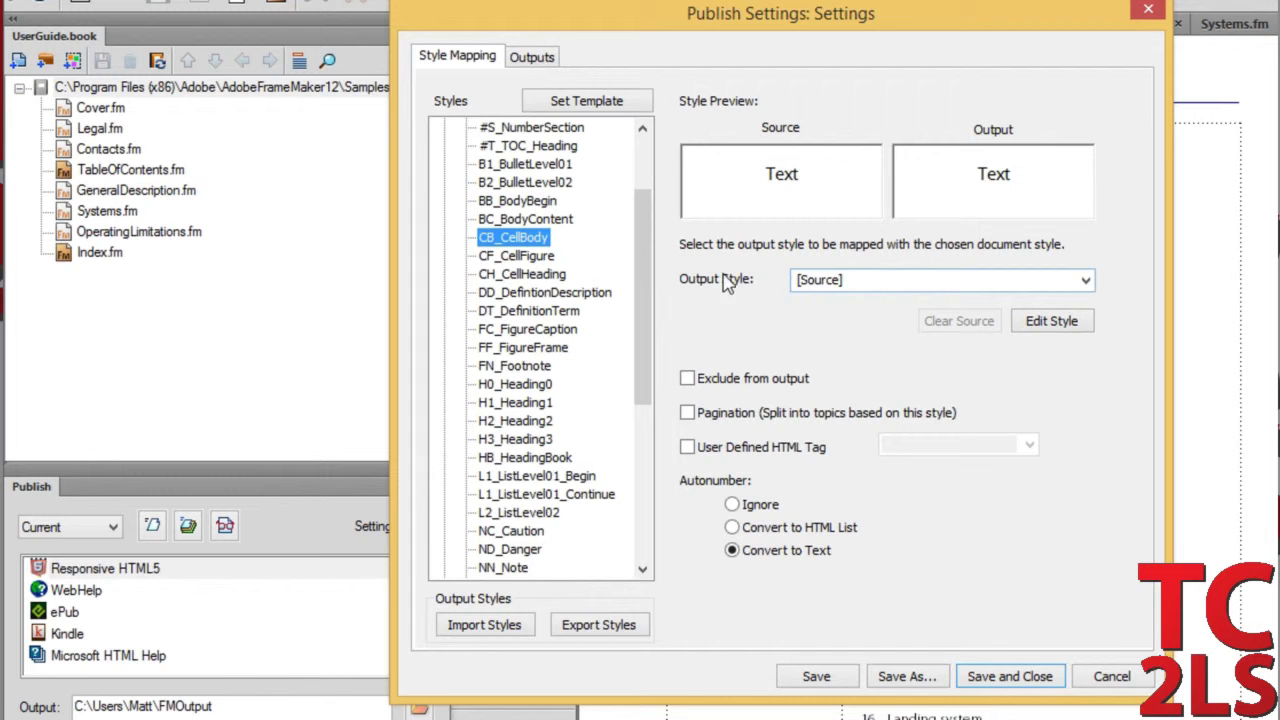
scroll(686, 283, down, 1)
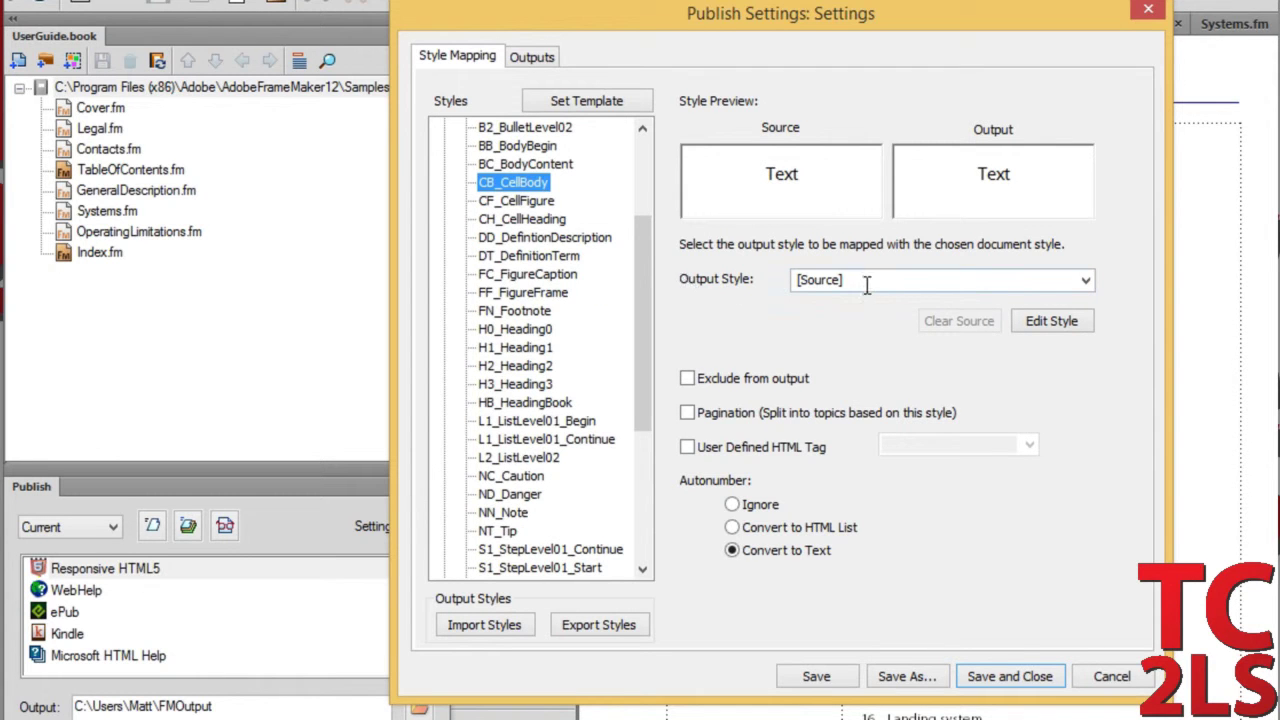
click(1085, 285)
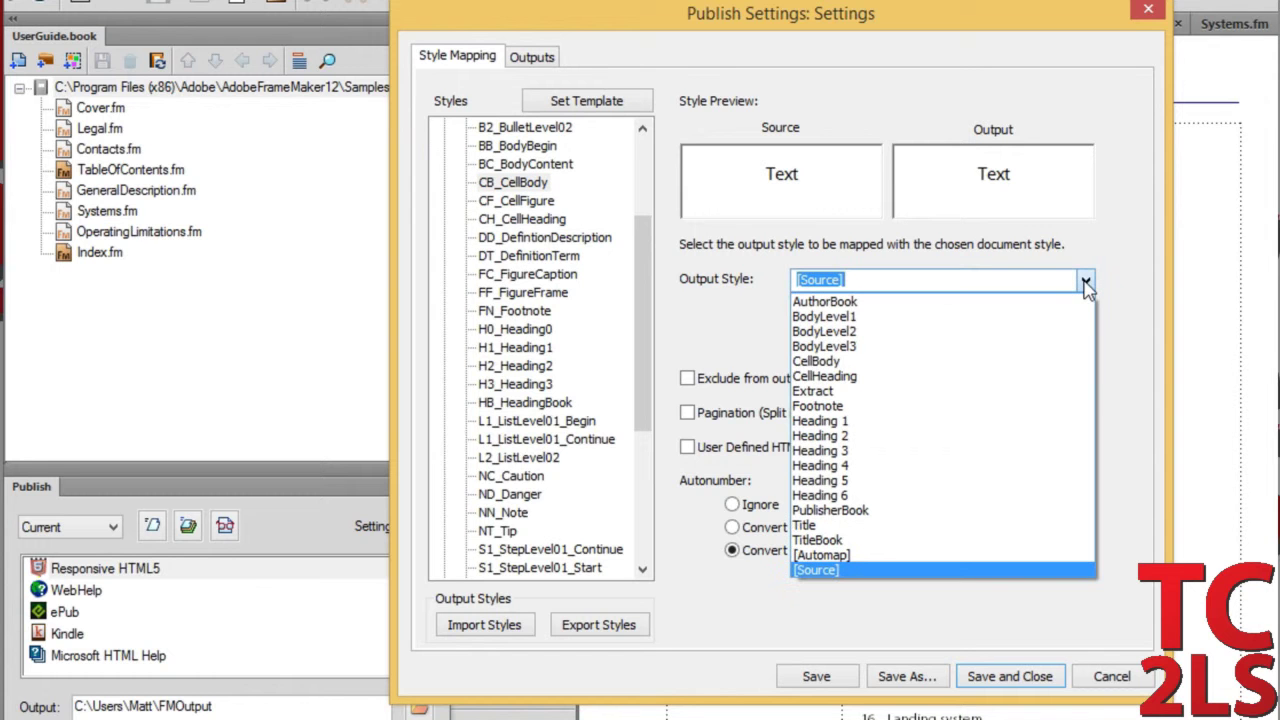
click(819, 362)
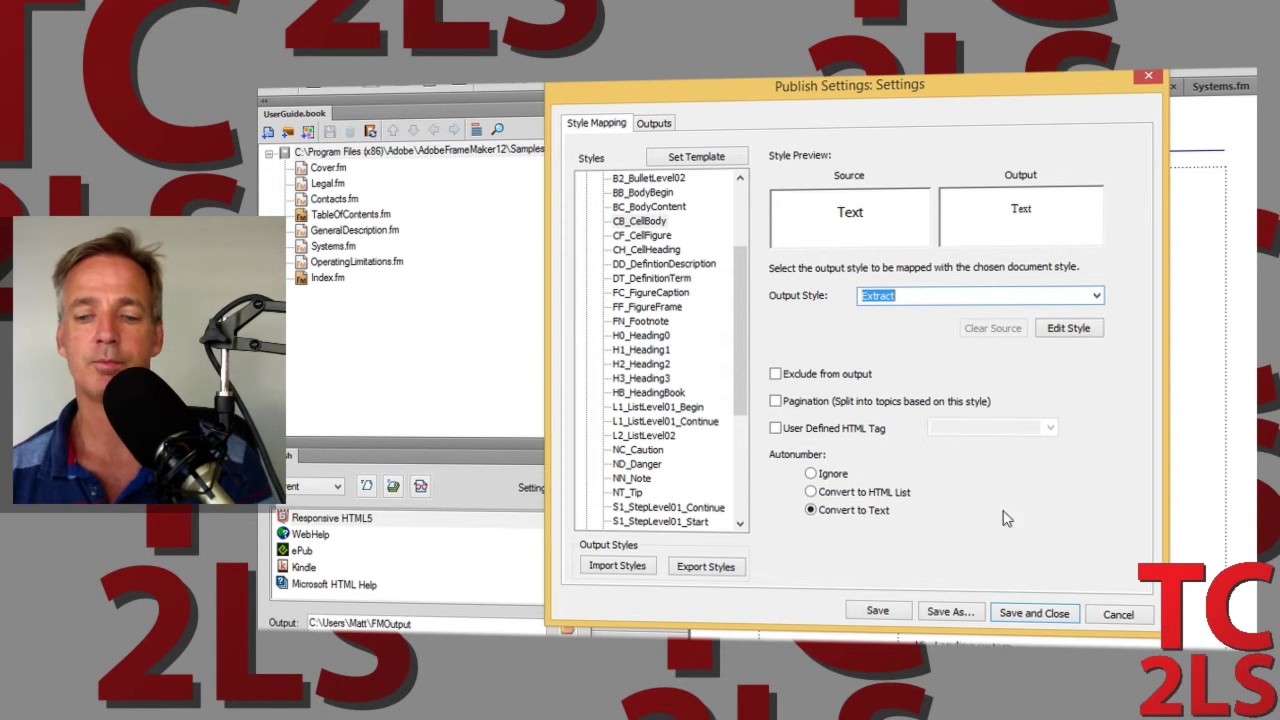
click(1033, 613)
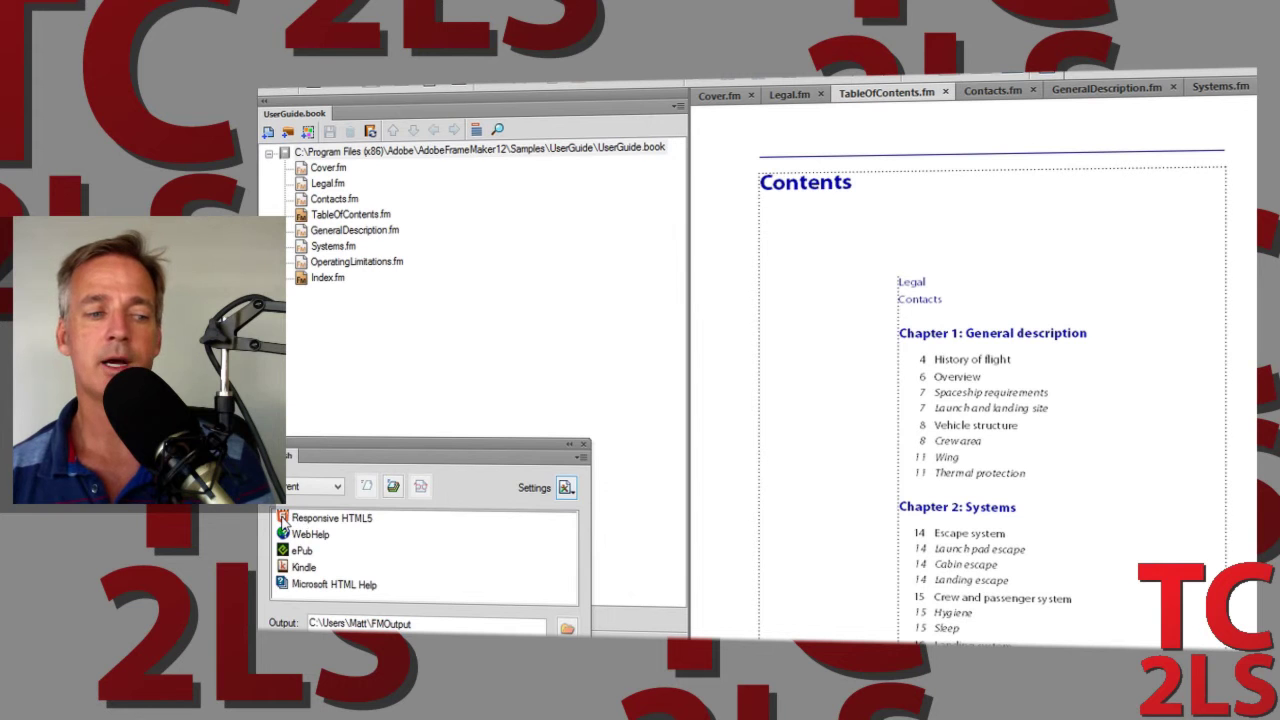
View the existing Responsive HTML5 output without regenerating it and look through the General description page.
click(320, 519)
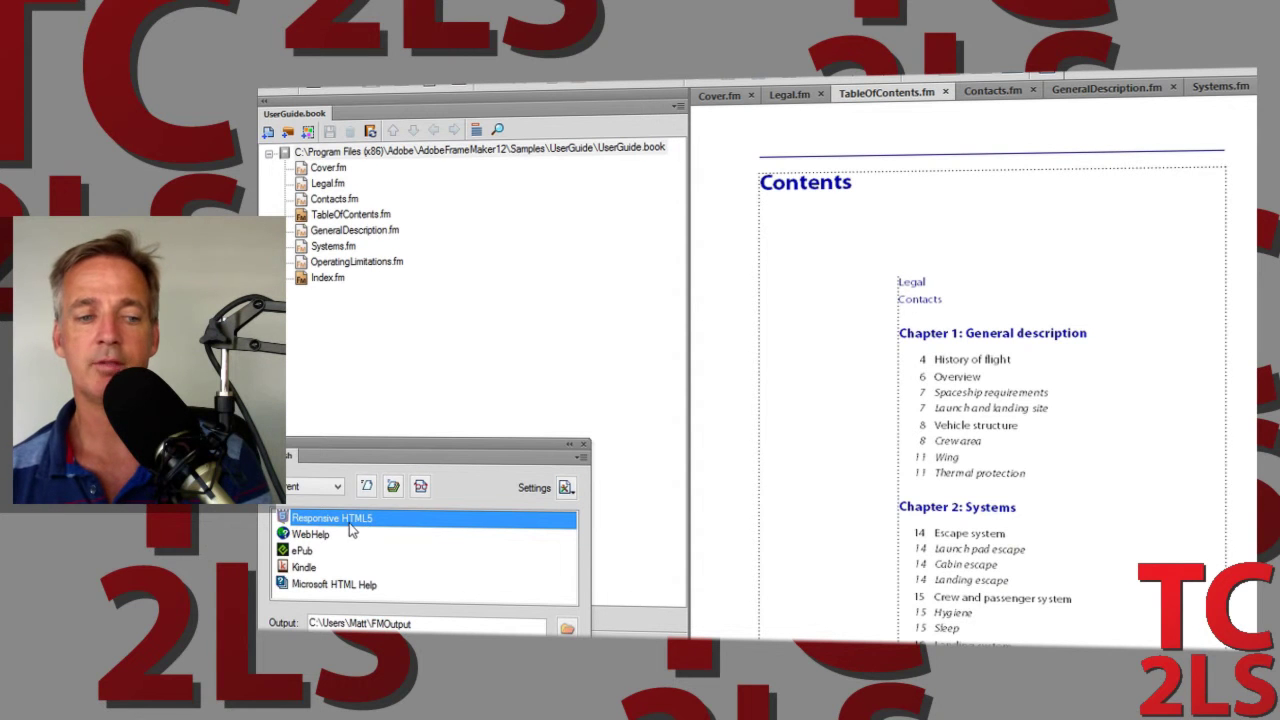
click(421, 488)
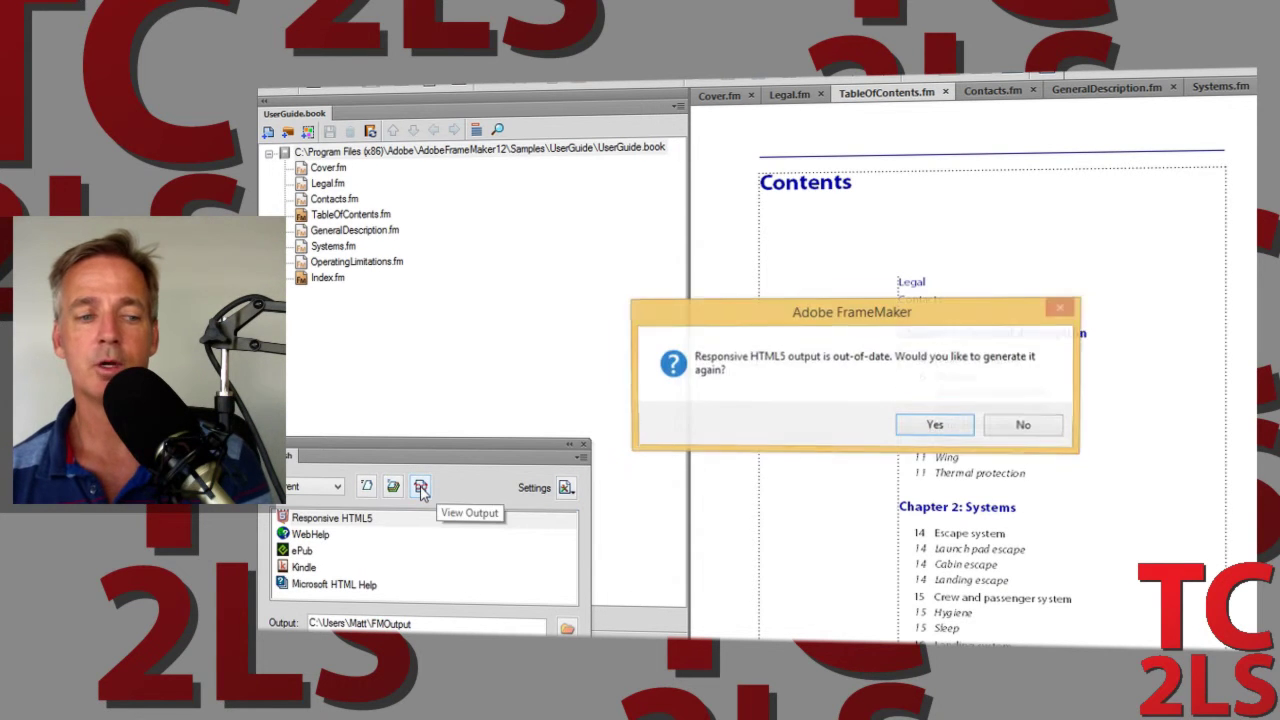
click(1024, 425)
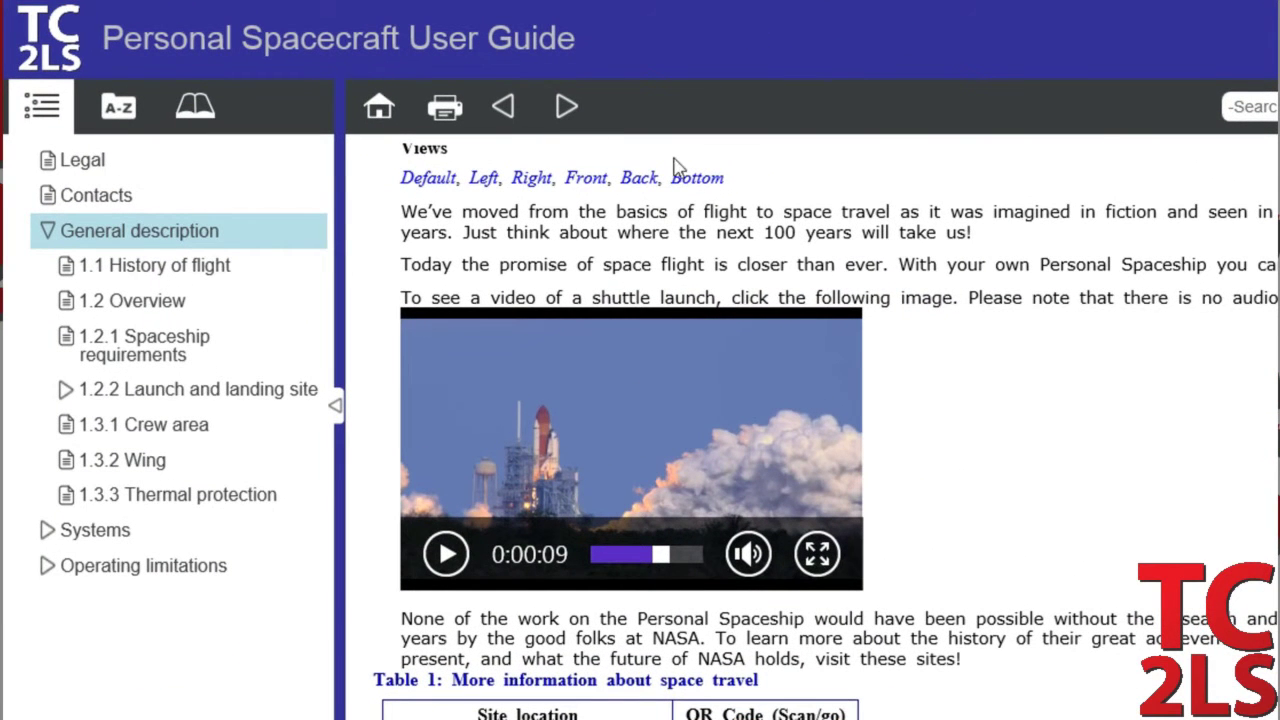
scroll(605, 350, down, 10)
scroll(612, 350, up, 8)
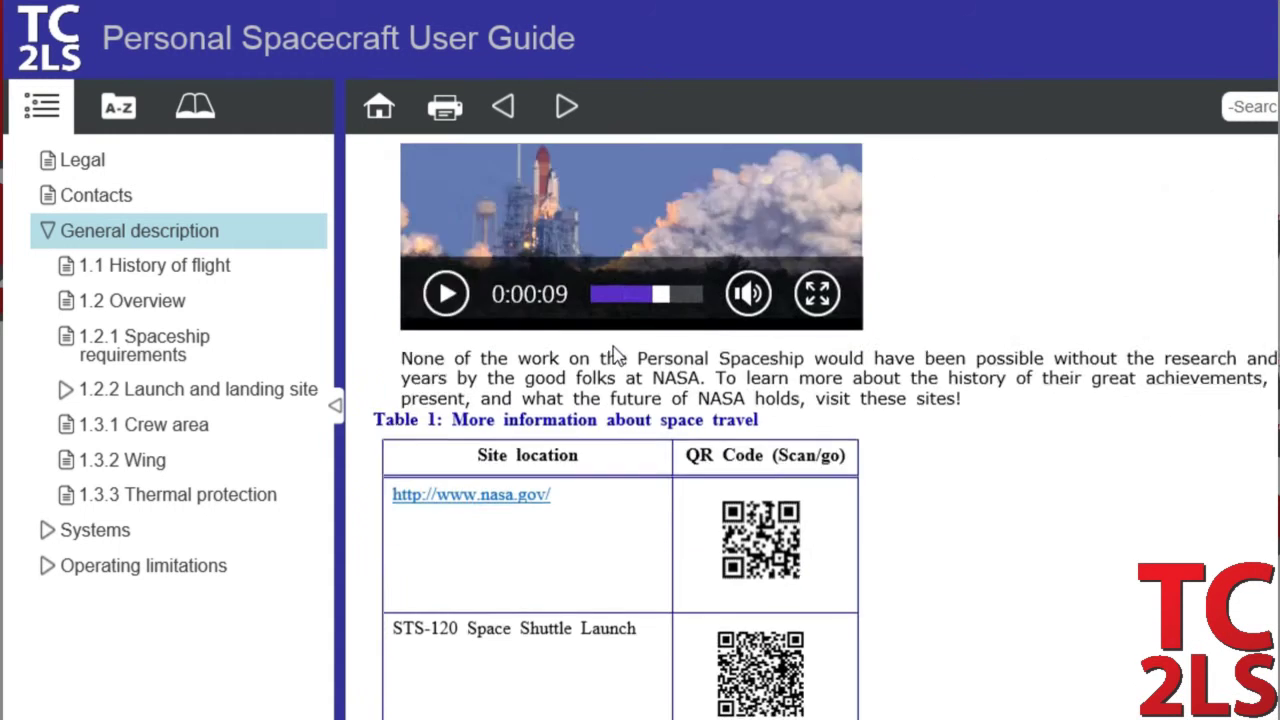
scroll(612, 344, up, 10)
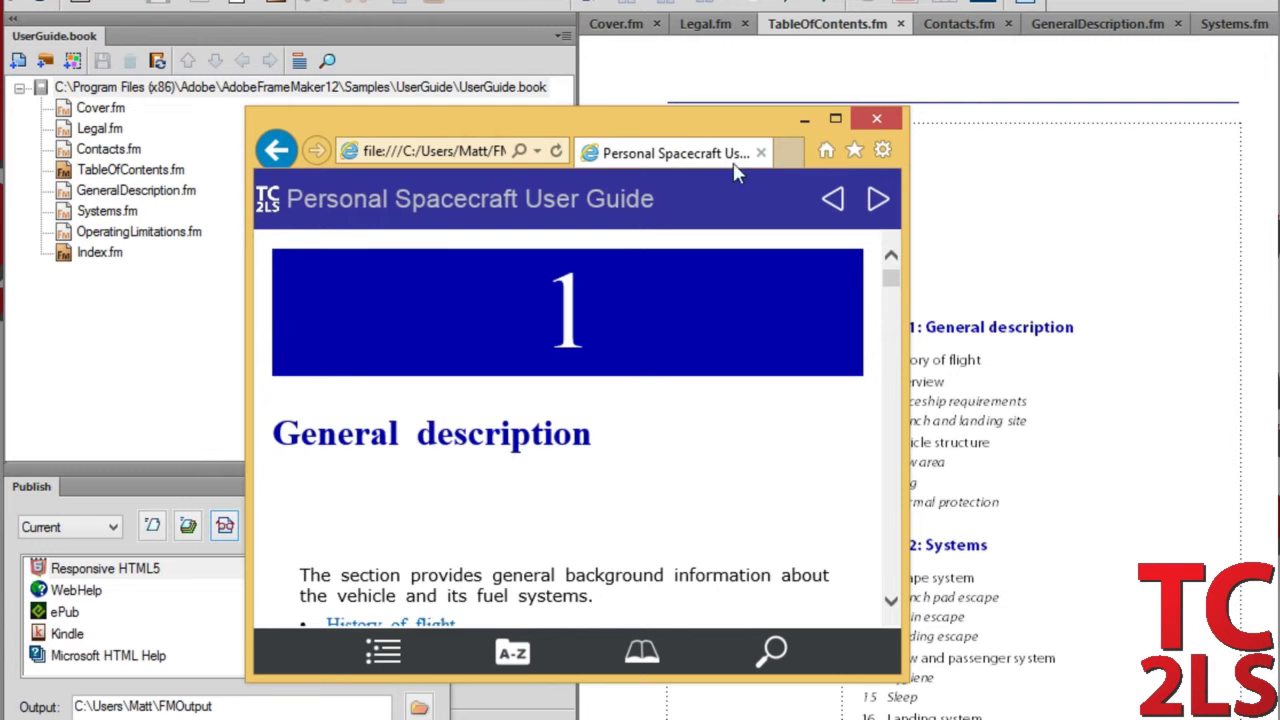
Preview the guide's responsive layouts by narrowing the browser window to phone width and enlarging it through tablet to desktop width.
drag(603, 132, 838, 82)
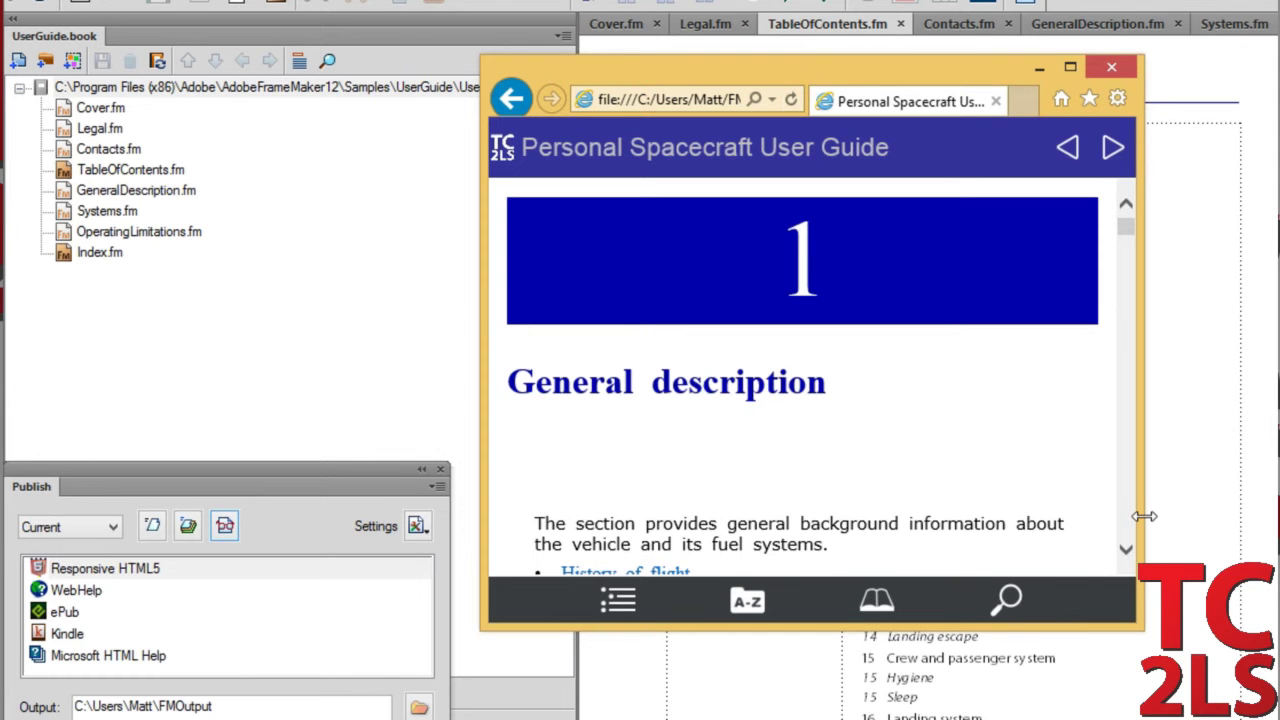
drag(1141, 517, 852, 478)
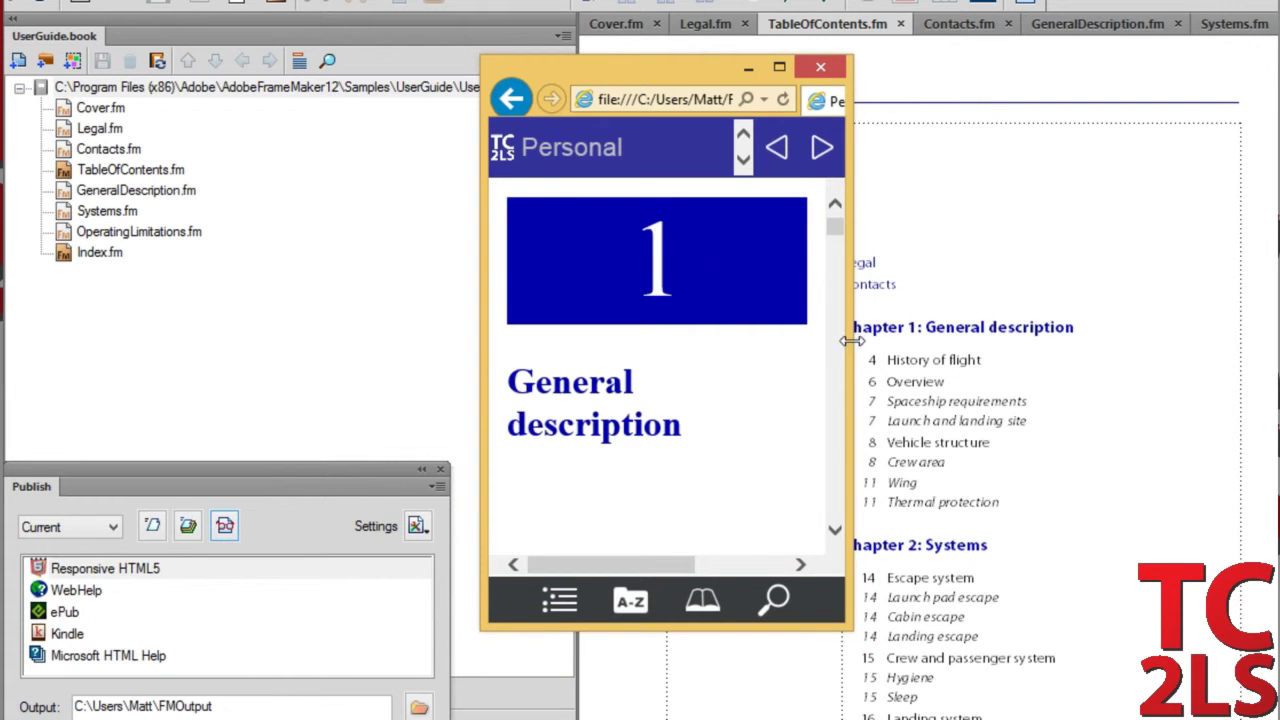
drag(847, 345, 1279, 345)
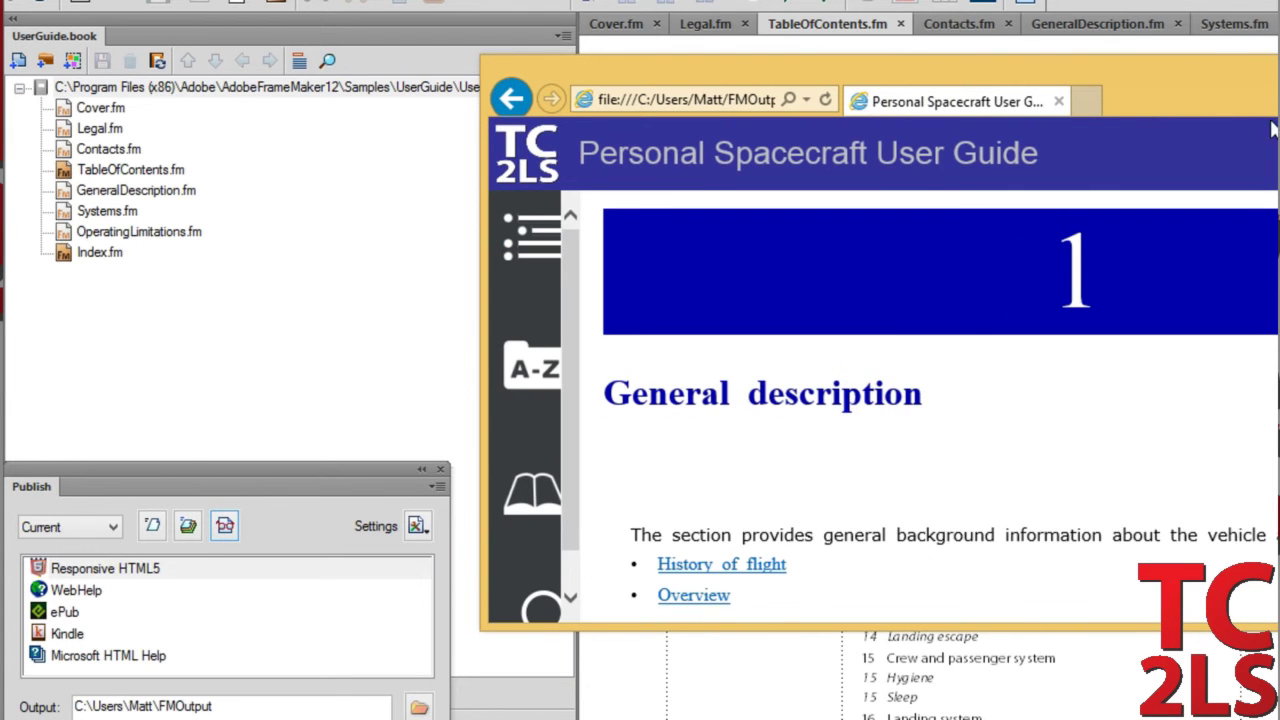
drag(1214, 58, 796, 30)
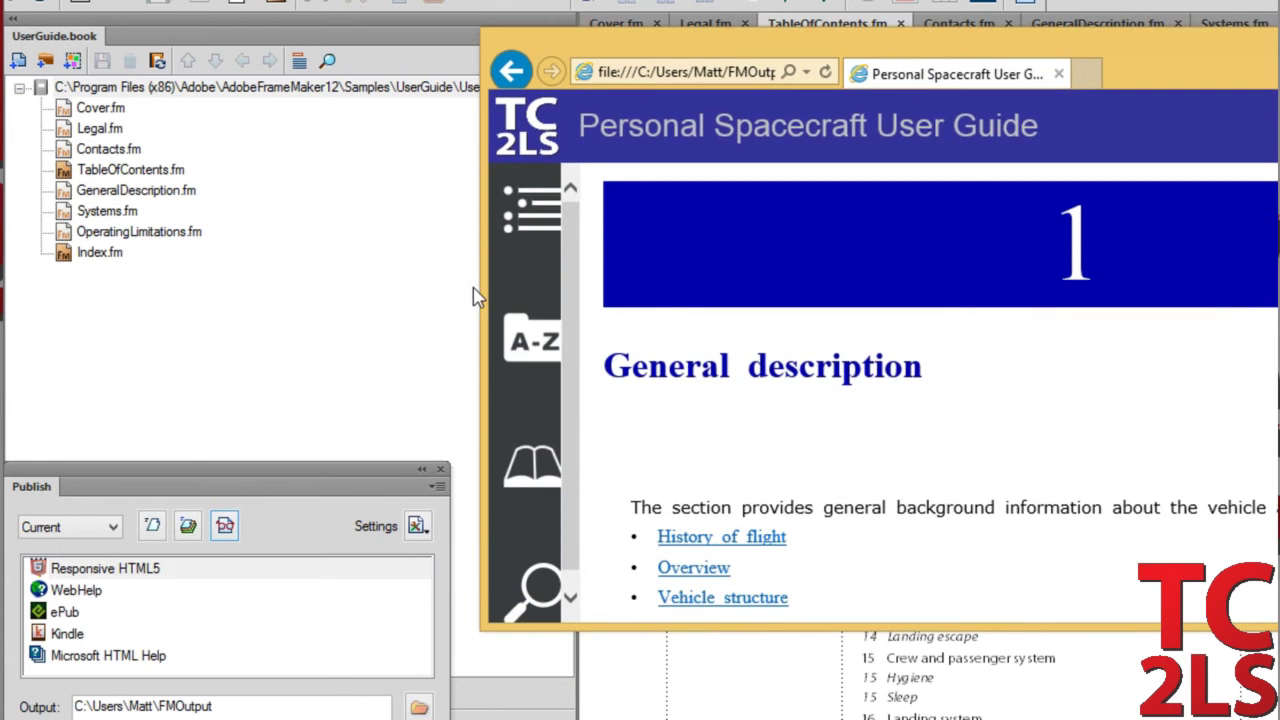
drag(481, 293, 296, 280)
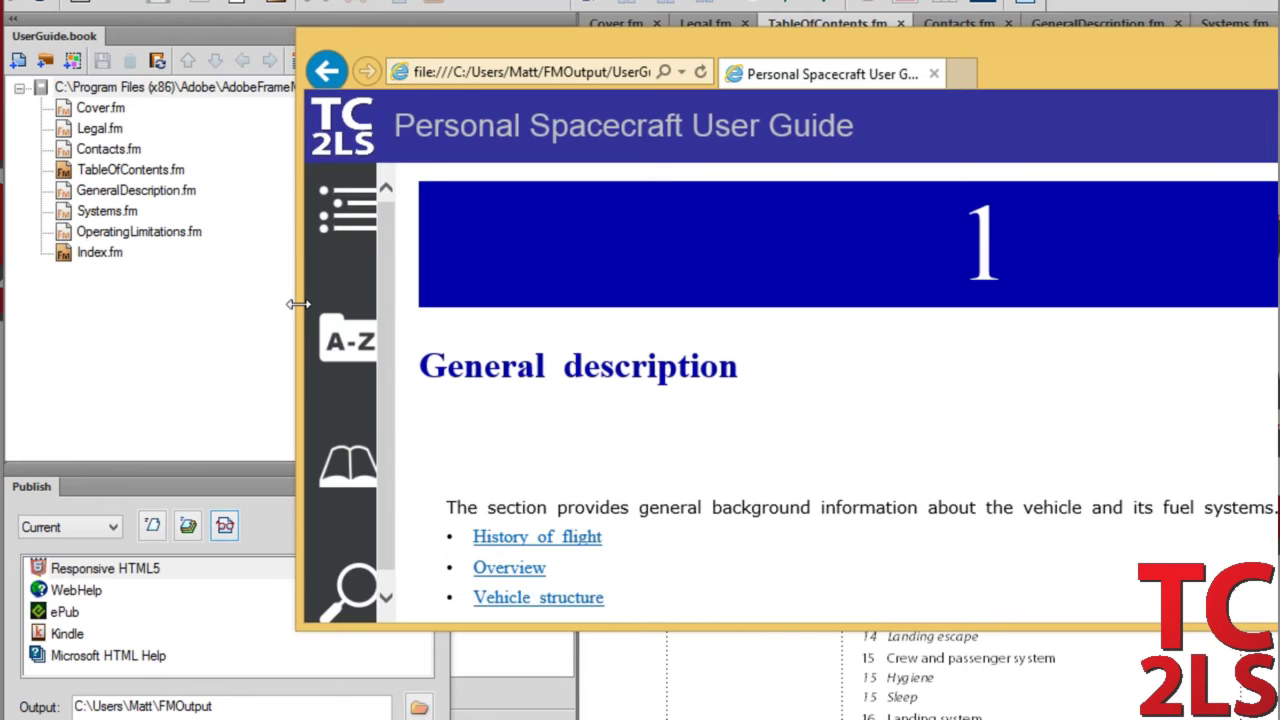
drag(298, 303, 8, 278)
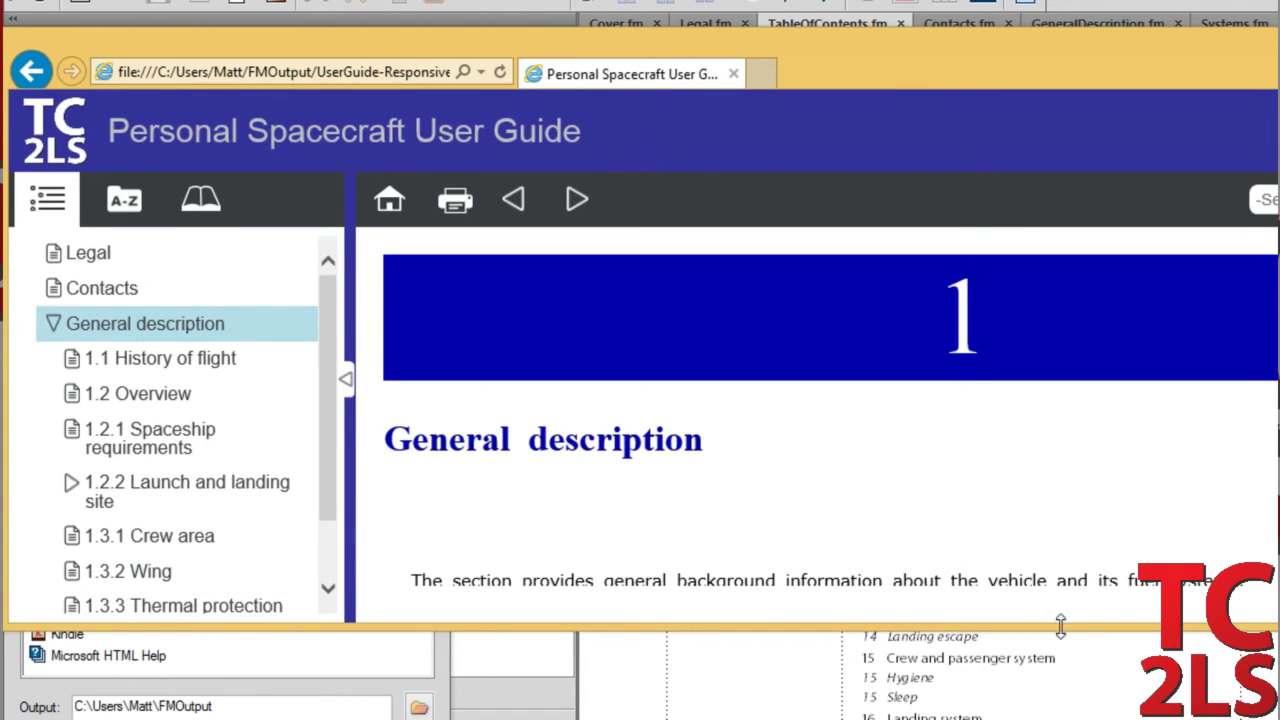
drag(1055, 625, 1055, 718)
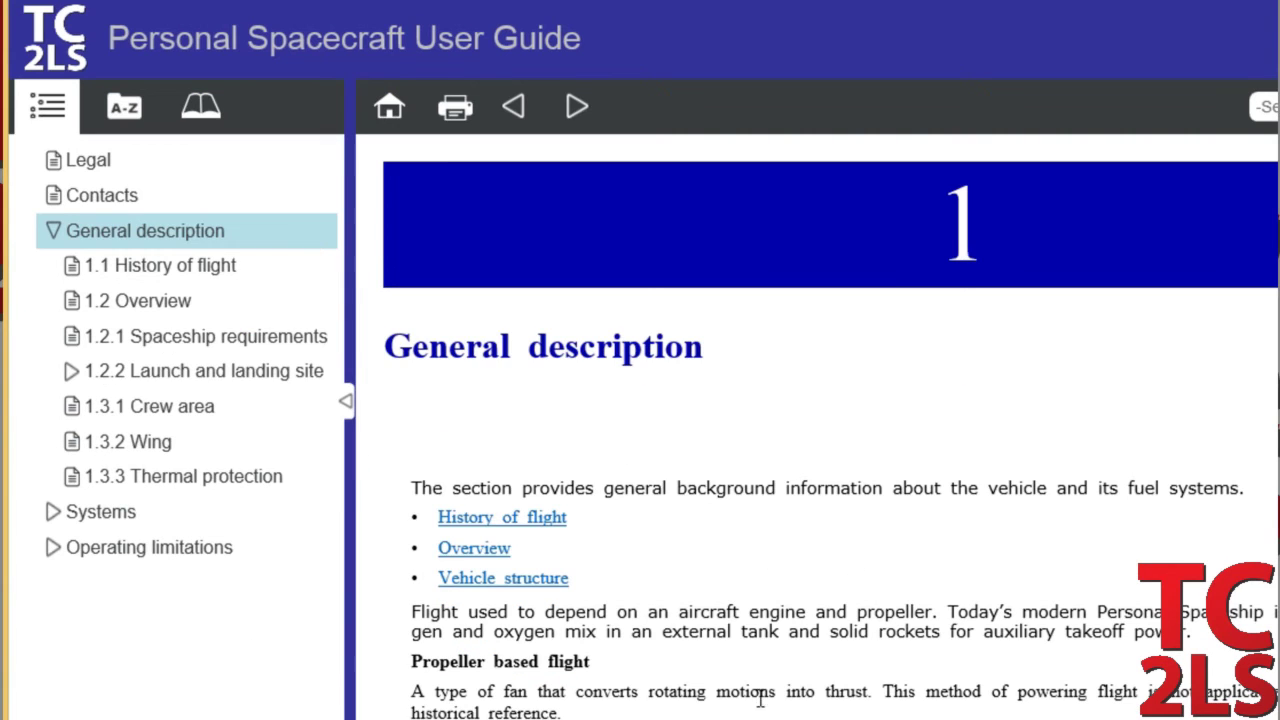